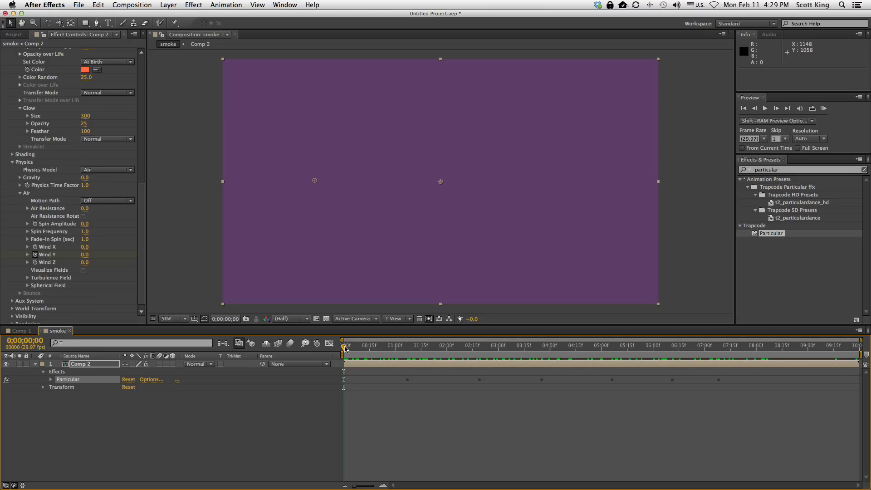
Step: Scrub forward and play back the Particular smoke to watch the particle cloud grow
left_click_drag(346, 346, 544, 346)
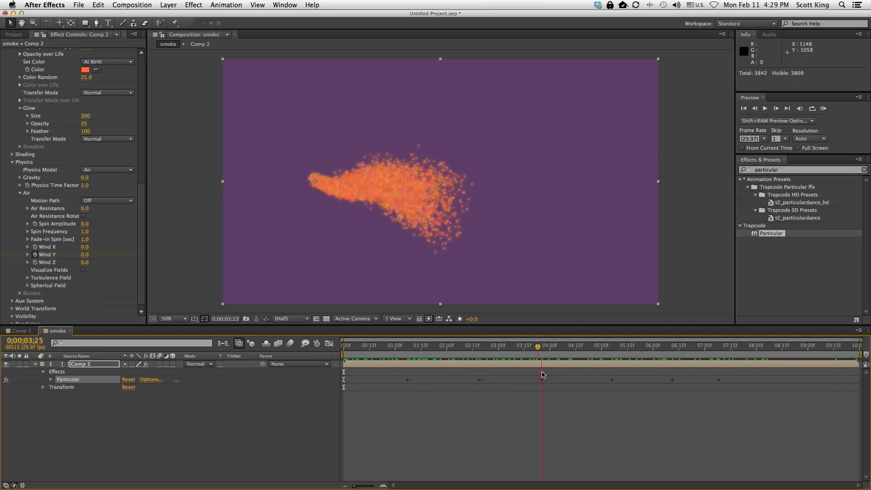
mouse_move(567, 375)
left_mouse_down()
mouse_move(705, 380)
mouse_move(307, 370)
left_mouse_up()
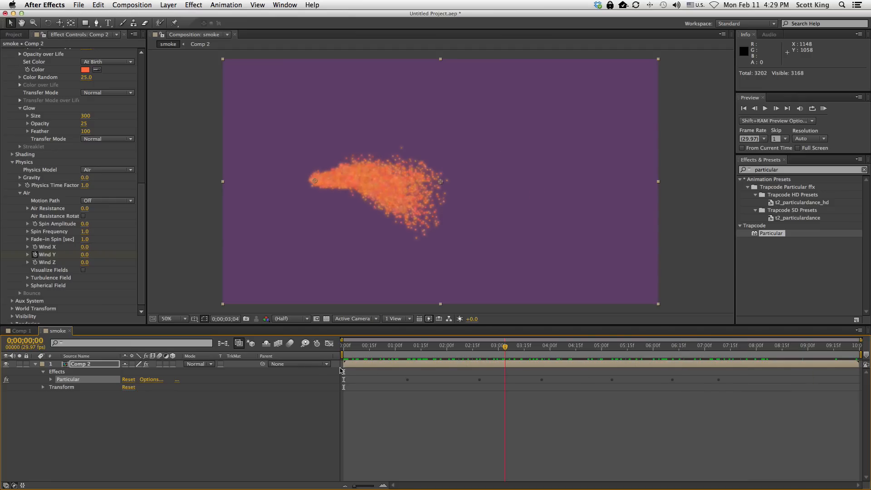
key("space")
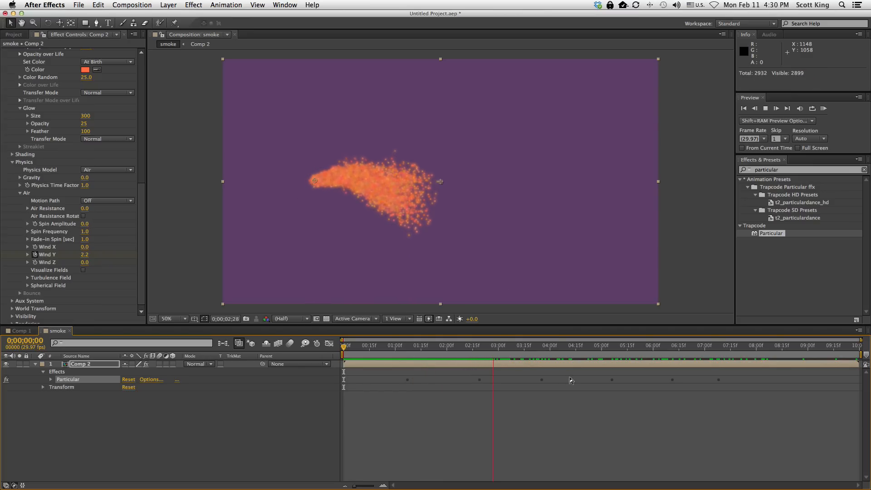
Step: Replay from near the start, stop playback, and collapse the Comp 2 layer's properties
left_click_drag(454, 347, 345, 350)
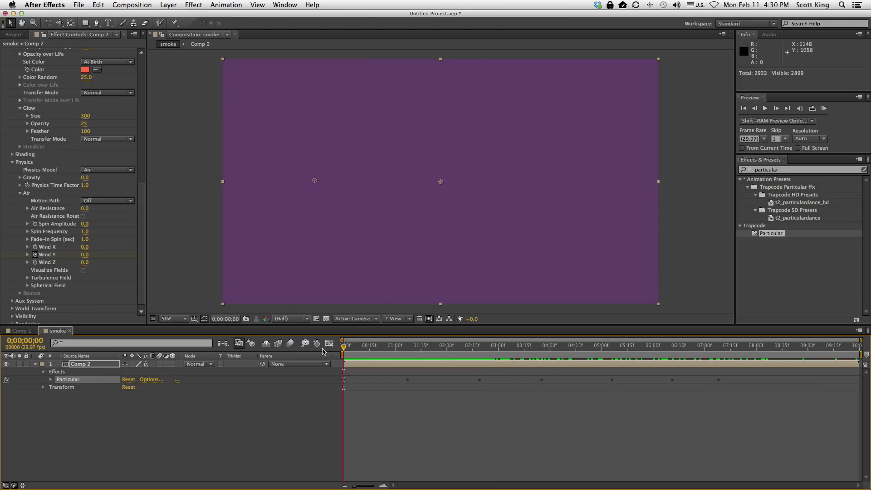
key("space")
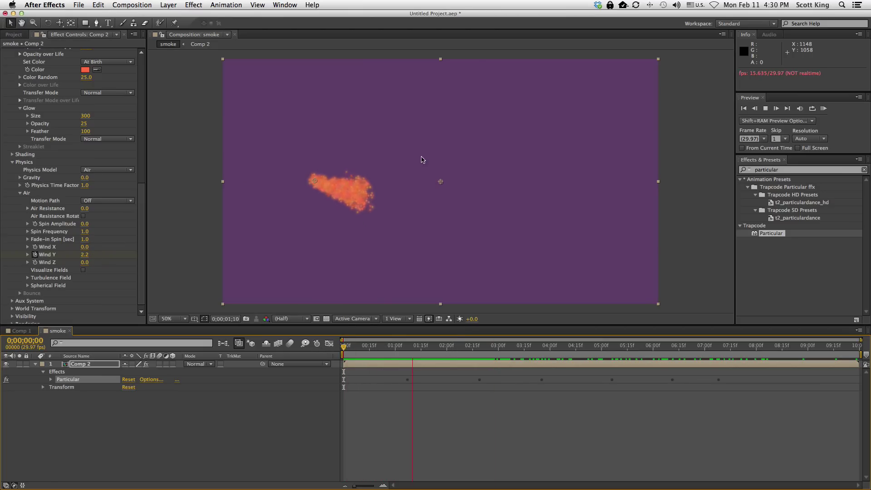
key("space")
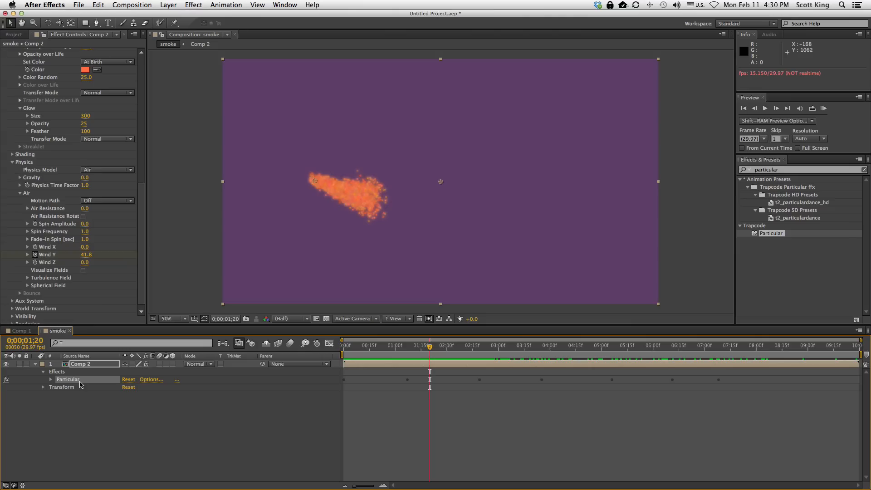
left_click(36, 365)
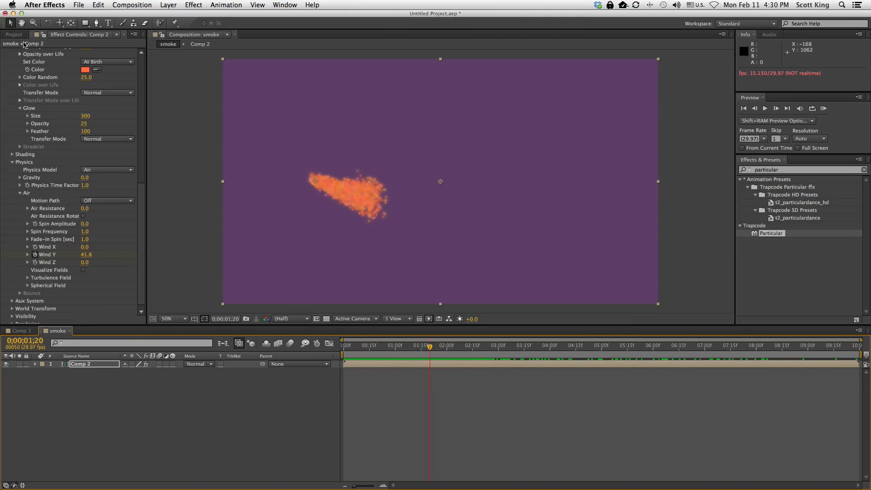
Step: Switch to the Comp 1 airship composition and scrub to see the airship mid-flight
left_click(19, 37)
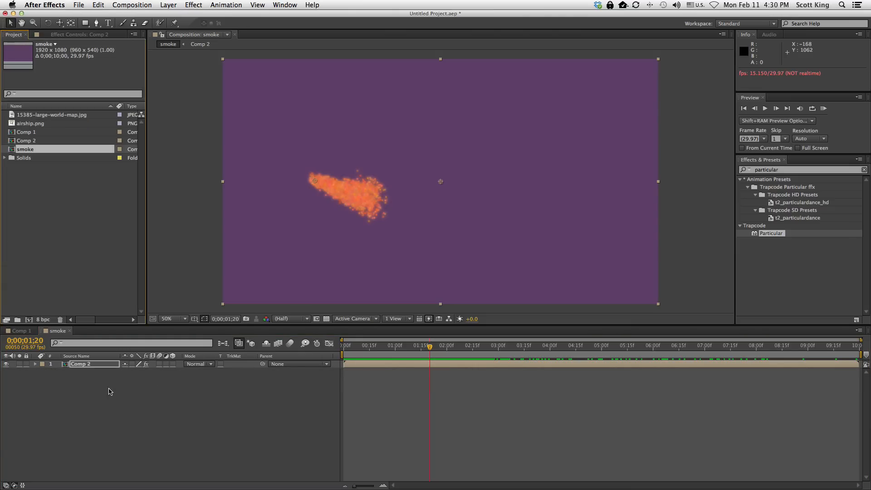
left_click(20, 332)
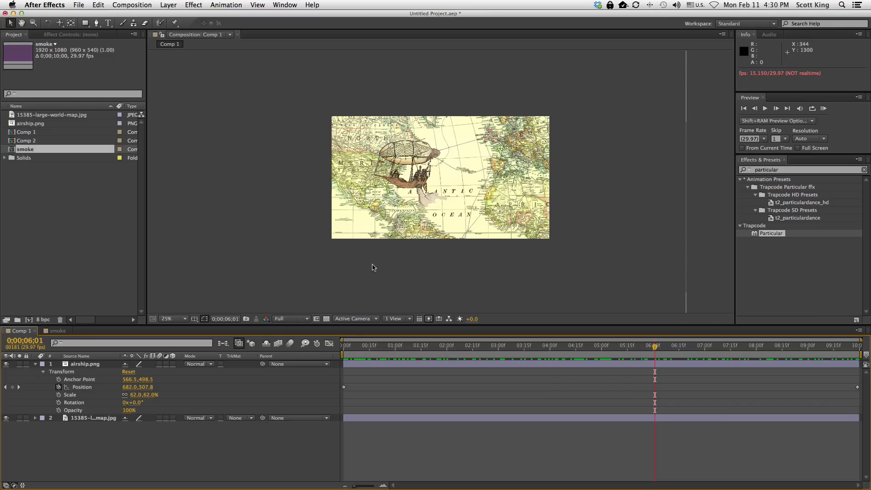
left_click_drag(519, 346, 344, 345)
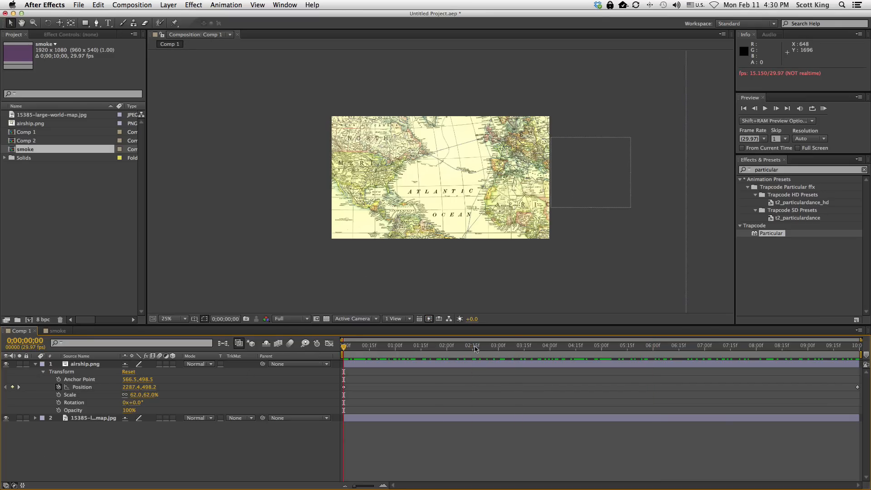
left_click_drag(346, 346, 648, 346)
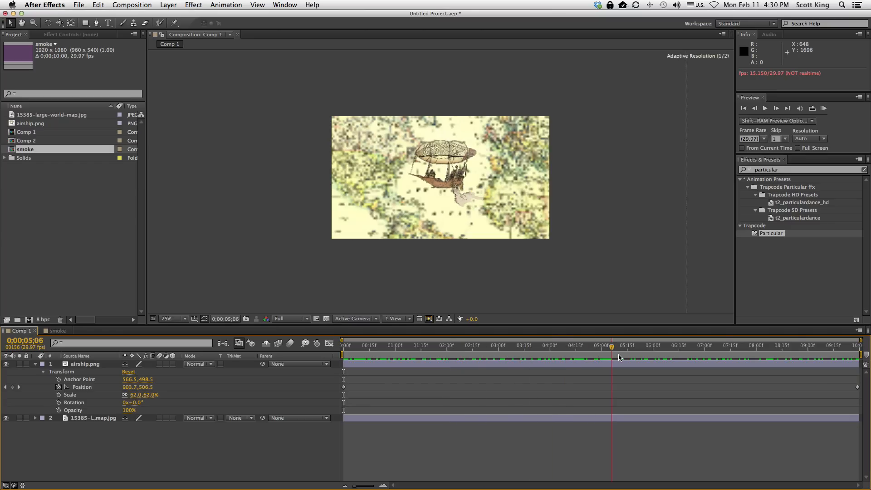
Step: Set the viewer preview resolution to Half and scrub through the airship animation
left_click(300, 320)
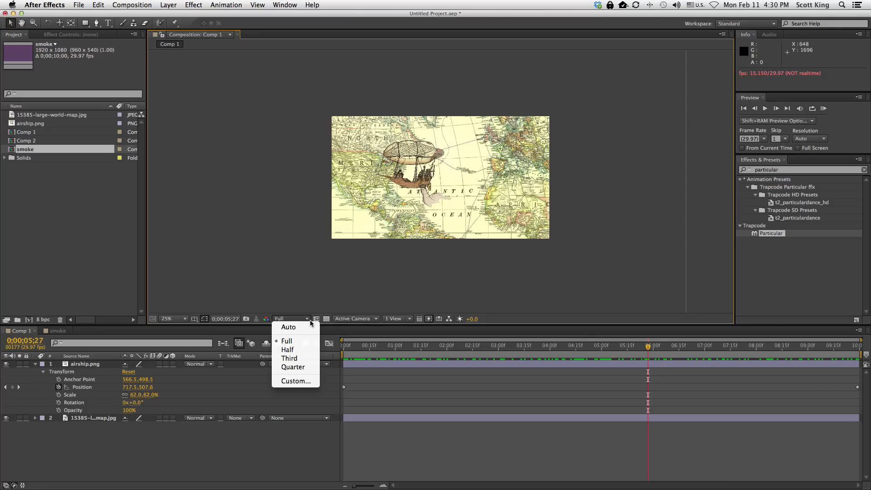
left_click(289, 351)
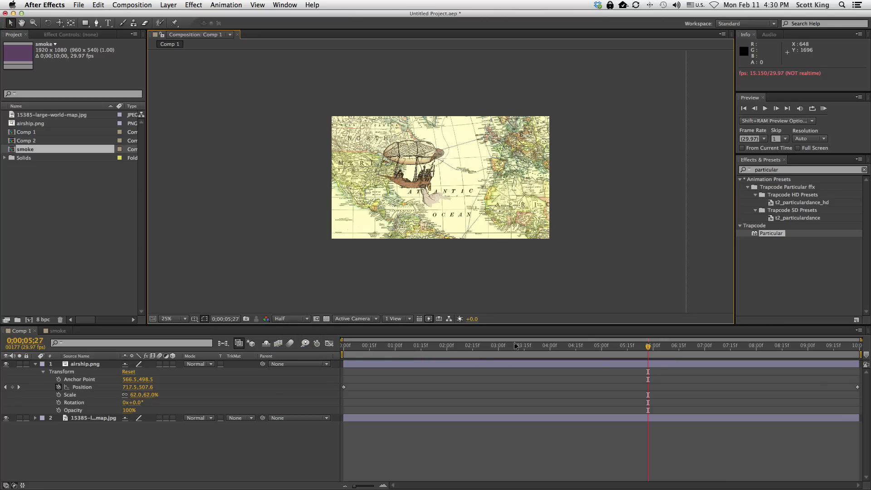
mouse_move(518, 347)
left_mouse_down()
mouse_move(469, 349)
mouse_move(728, 349)
left_mouse_up()
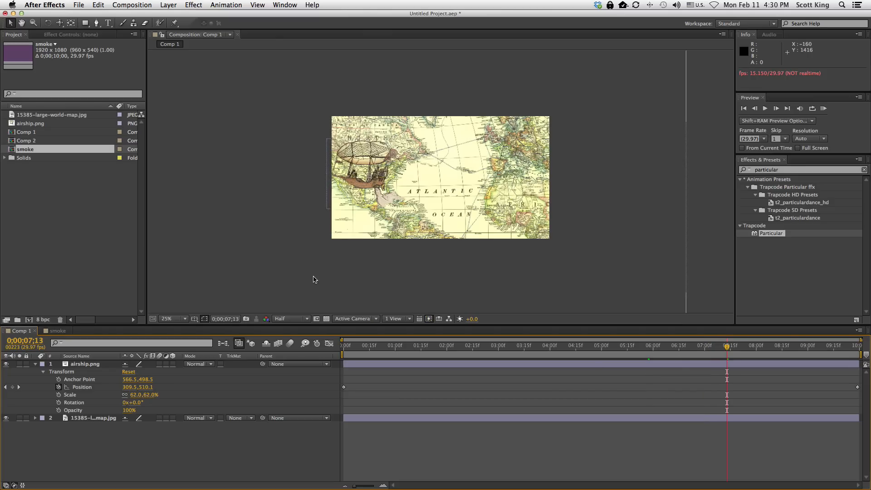
key("super+Down")
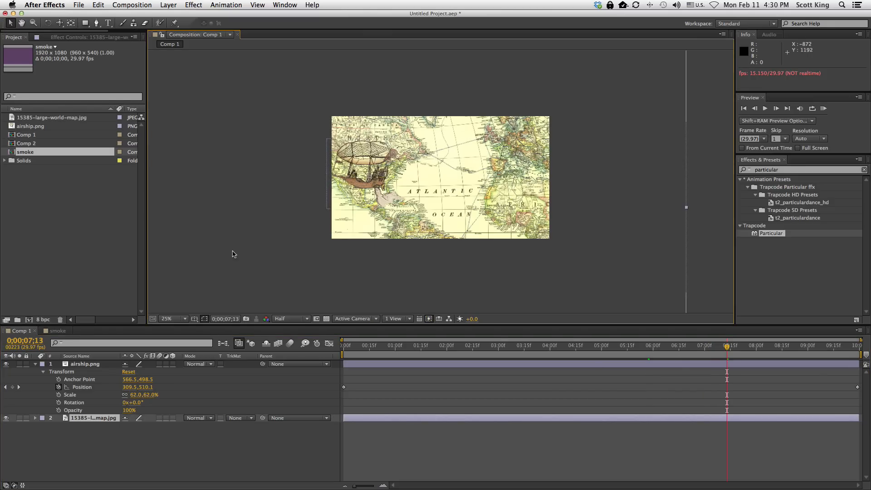
Step: Zoom the viewer to 50%, pan slightly with the Hand tool, and return to the Selection tool
key("period")
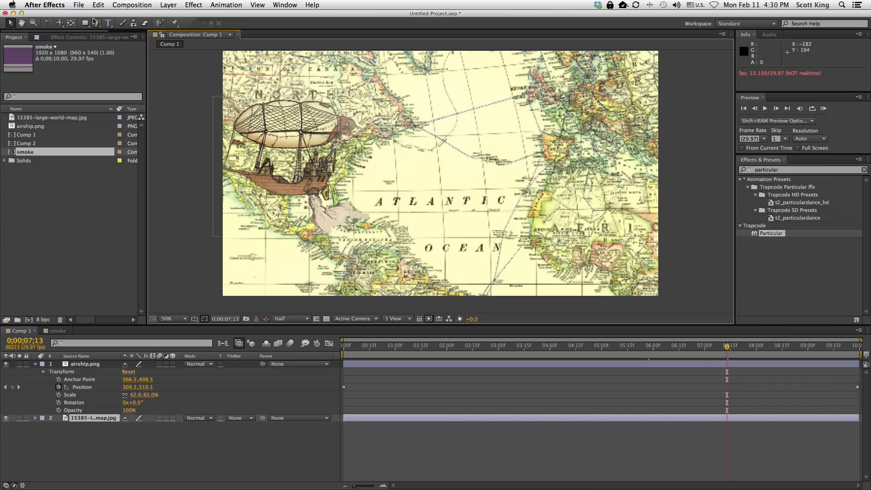
left_click(25, 23)
left_click_drag(181, 104, 188, 110)
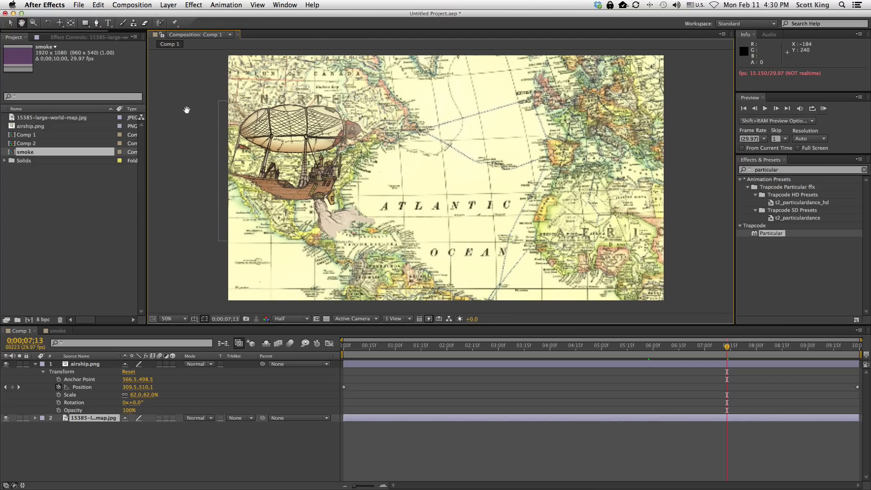
left_click(13, 23)
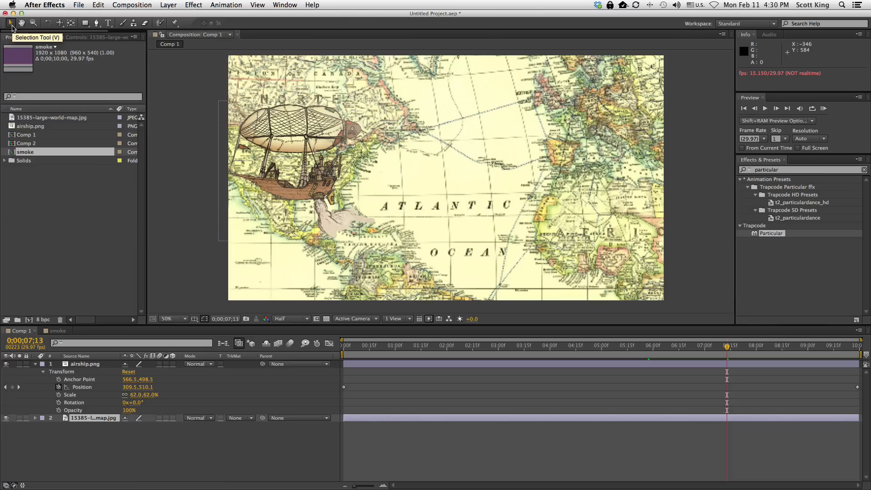
Step: Select the smoke composition in the Project panel and open it
left_click(45, 175)
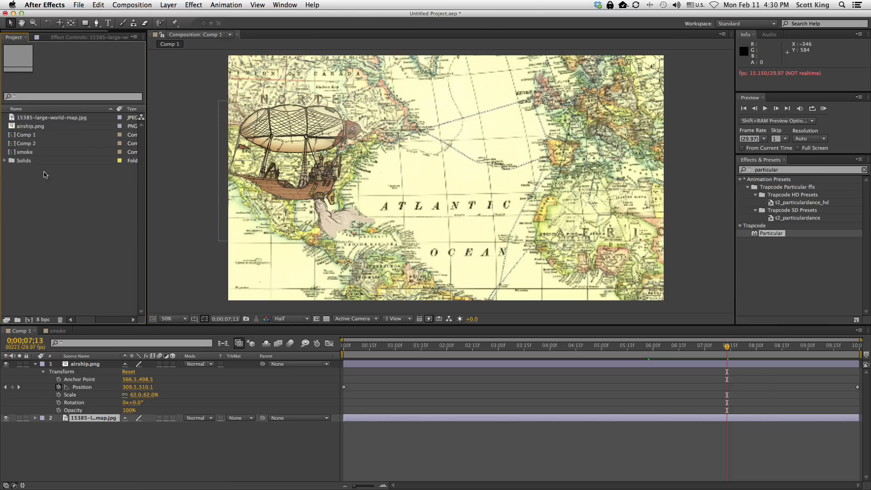
left_click(15, 154)
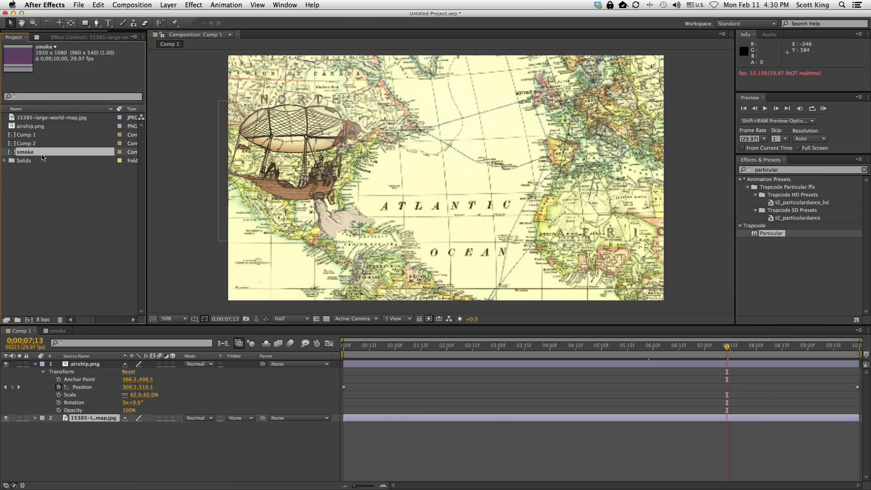
left_click(58, 330)
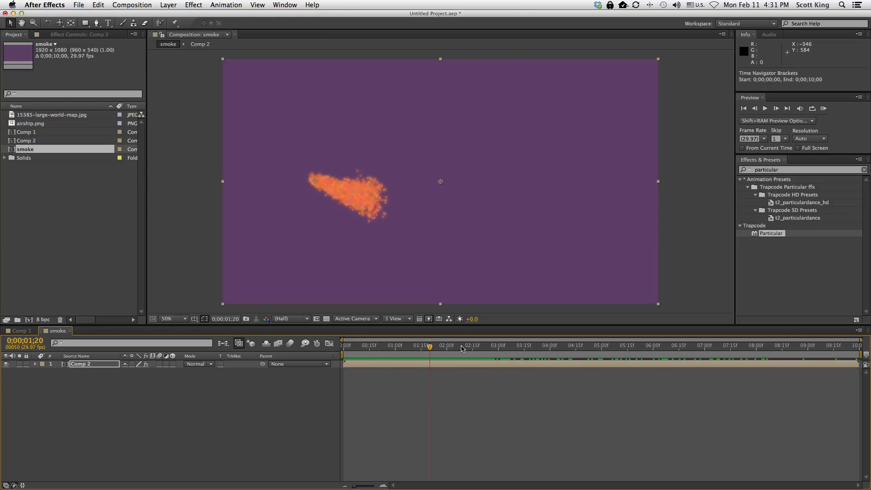
Step: Place the smoke comp above the airship layer in Comp 1 and scrub to check them together
left_click(19, 331)
left_click_drag(20, 151, 95, 365)
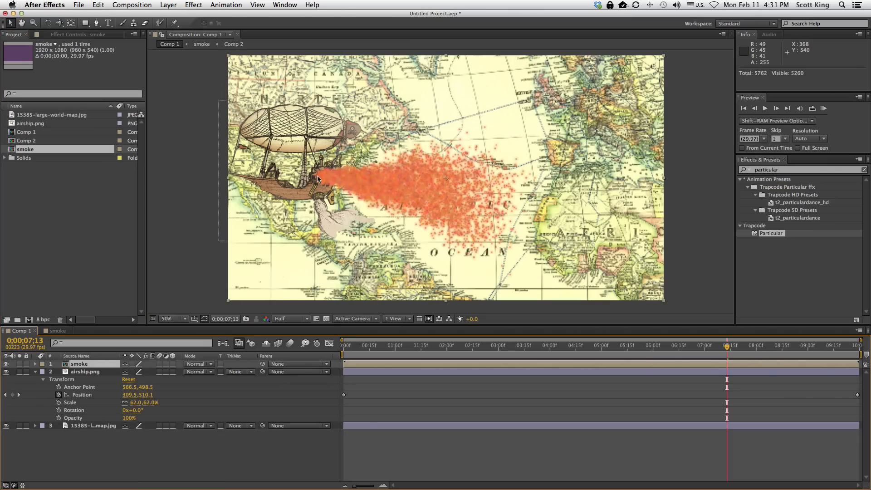
mouse_move(727, 347)
left_mouse_down()
mouse_move(456, 346)
mouse_move(705, 346)
mouse_move(547, 346)
left_mouse_up()
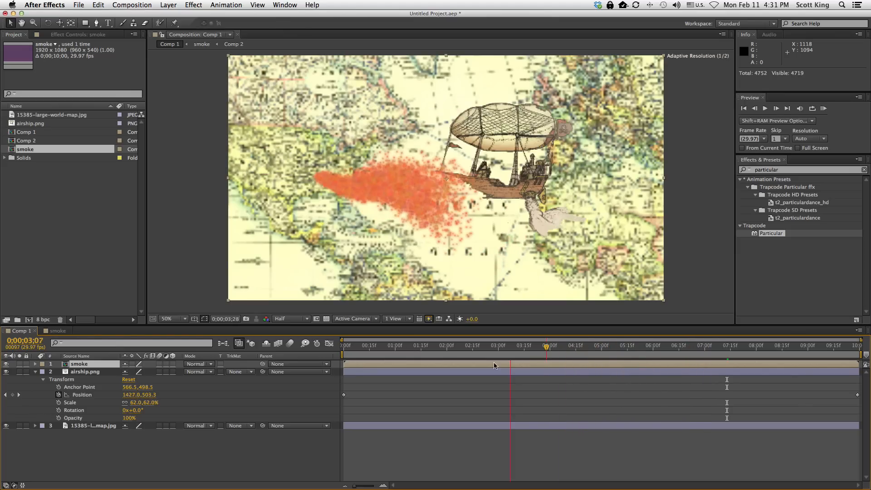
mouse_move(493, 363)
left_mouse_down()
mouse_move(436, 360)
mouse_move(689, 347)
left_mouse_up()
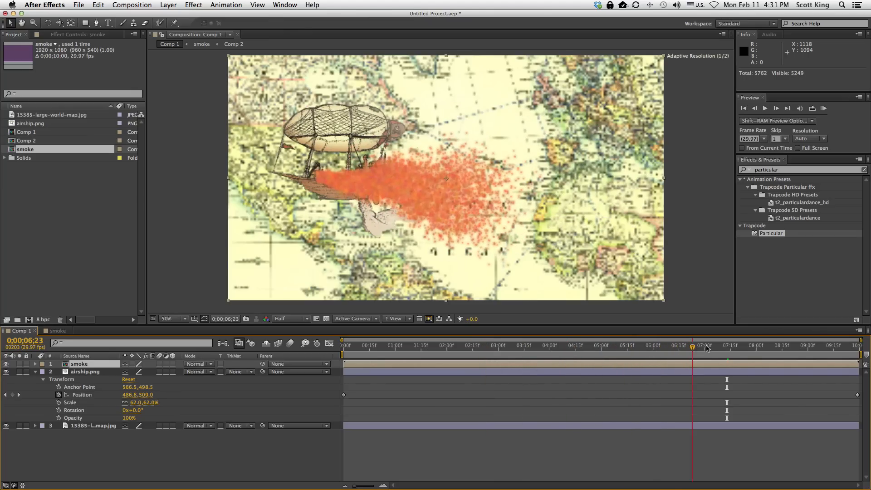
Step: Return to frame 0 and scrub through the opening of the flight
left_click_drag(707, 347, 422, 347)
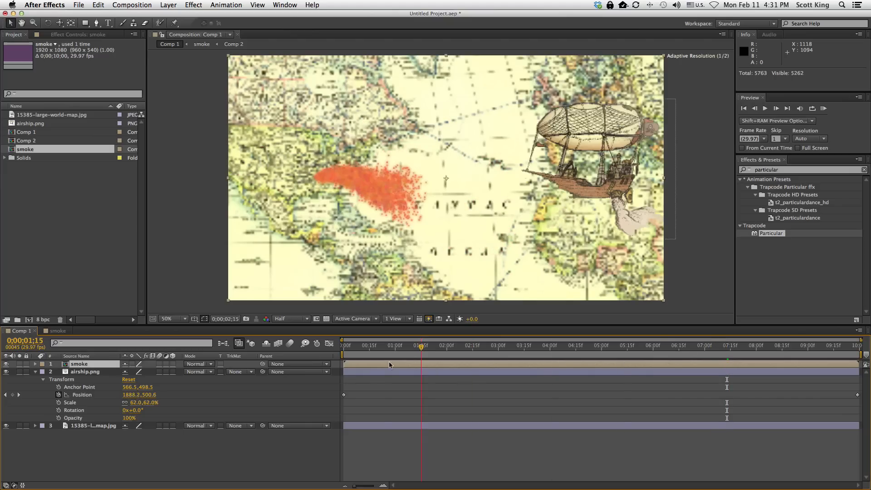
key("Home")
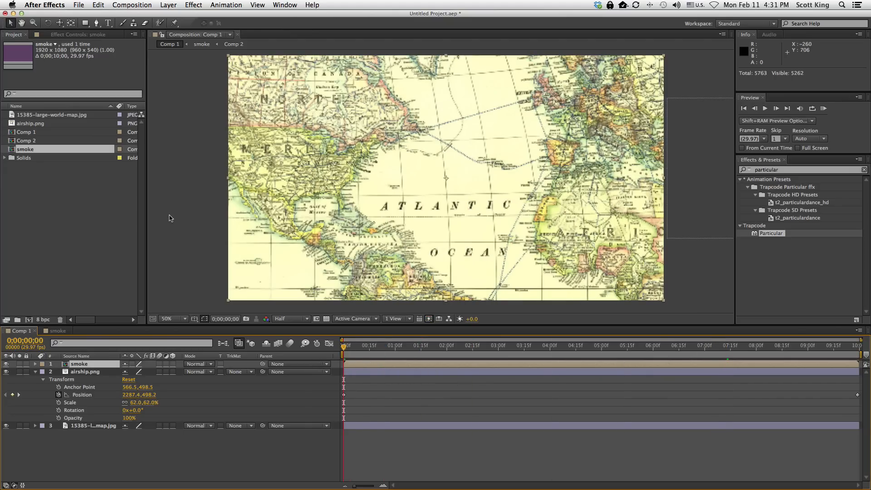
scroll(170, 218, "down", 1)
left_click_drag(345, 348, 531, 348)
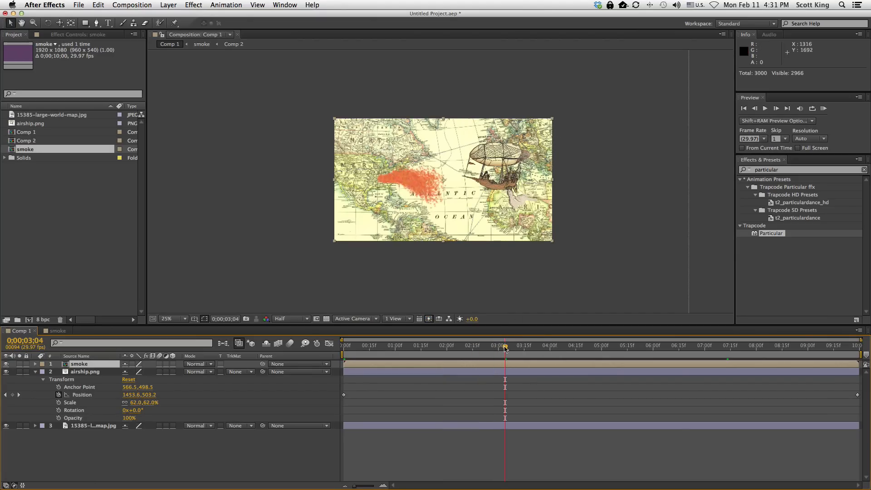
Step: From the first frame, set the smoke layer's parent to 2. airship.png
left_click_drag(505, 347, 341, 346)
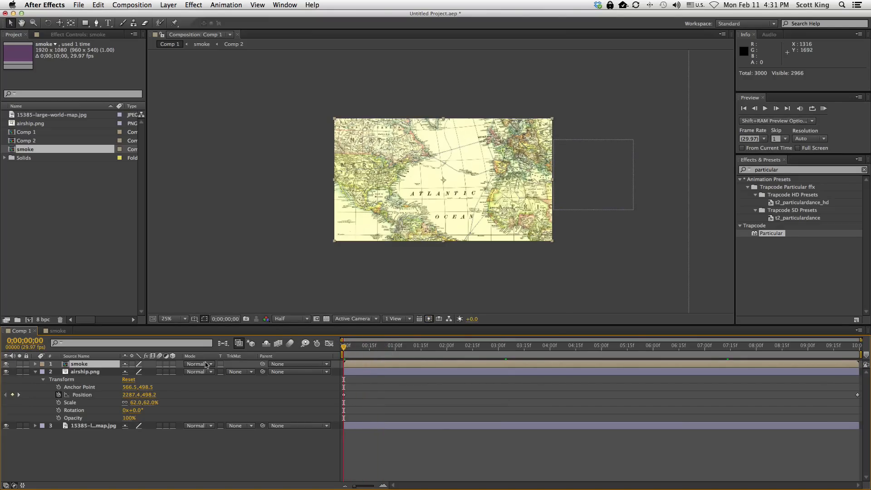
left_click(279, 364)
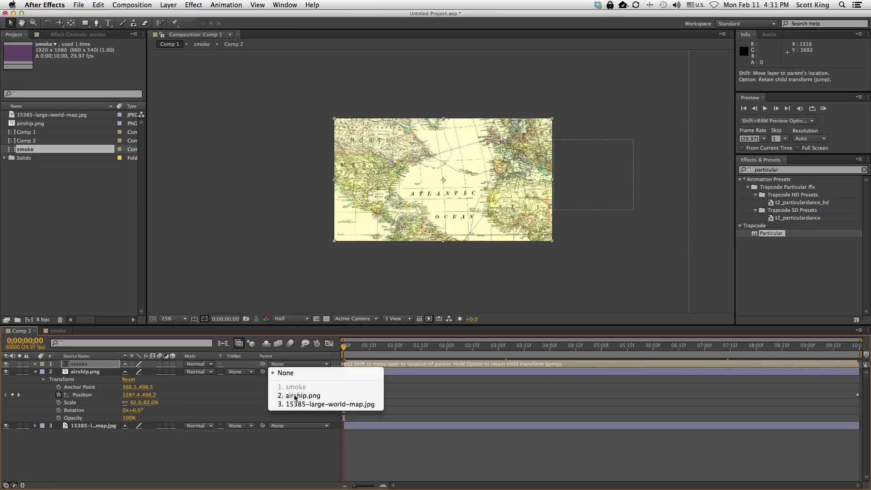
left_click(308, 396)
Step: Scrub forward to confirm the smoke follows the airship, then expand the smoke layer
left_click_drag(345, 346, 428, 347)
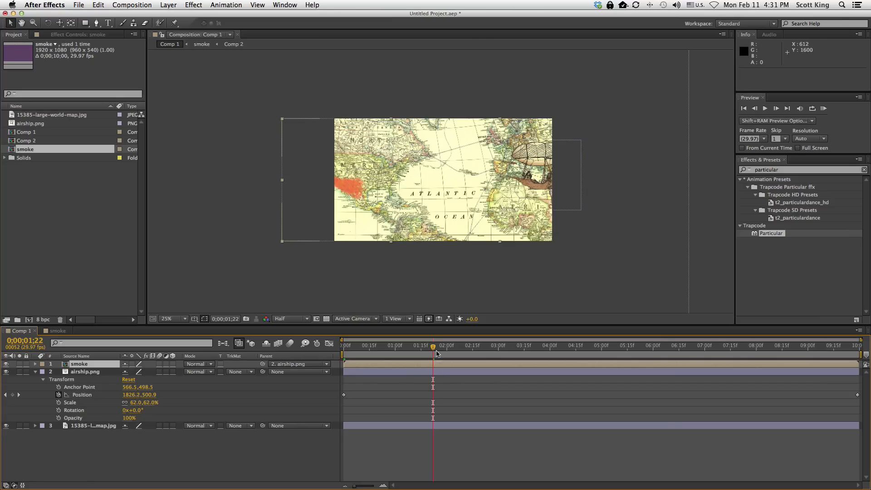
mouse_move(436, 347)
left_mouse_down()
mouse_move(544, 349)
mouse_move(515, 354)
mouse_move(601, 370)
mouse_move(452, 347)
left_mouse_up()
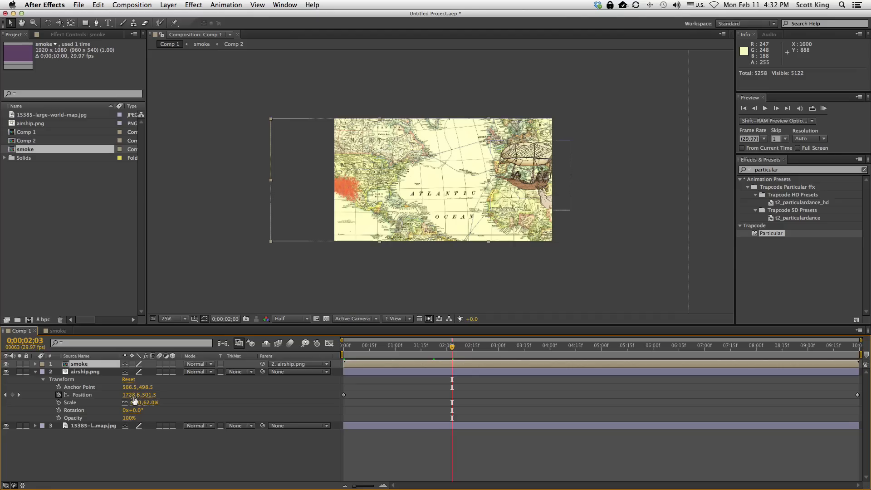
left_click(35, 364)
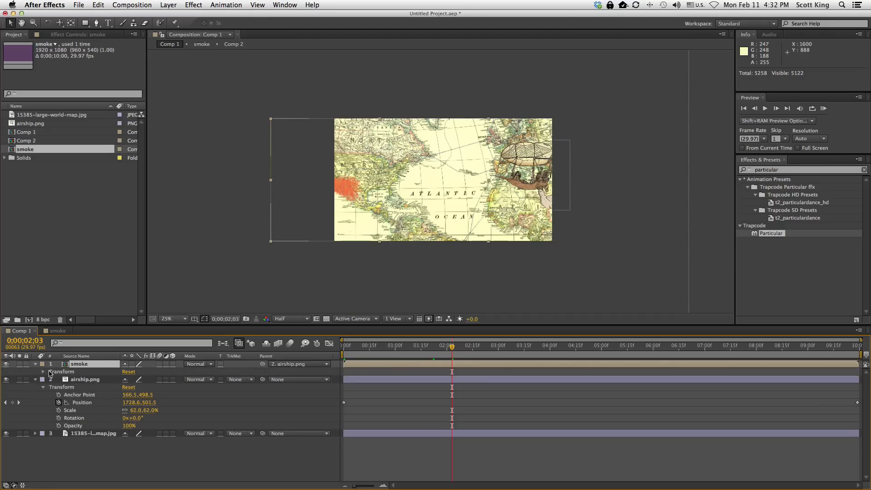
Step: Reveal the smoke layer's Transform and drag the smoke in the viewer to sit behind the airship
left_click(43, 372)
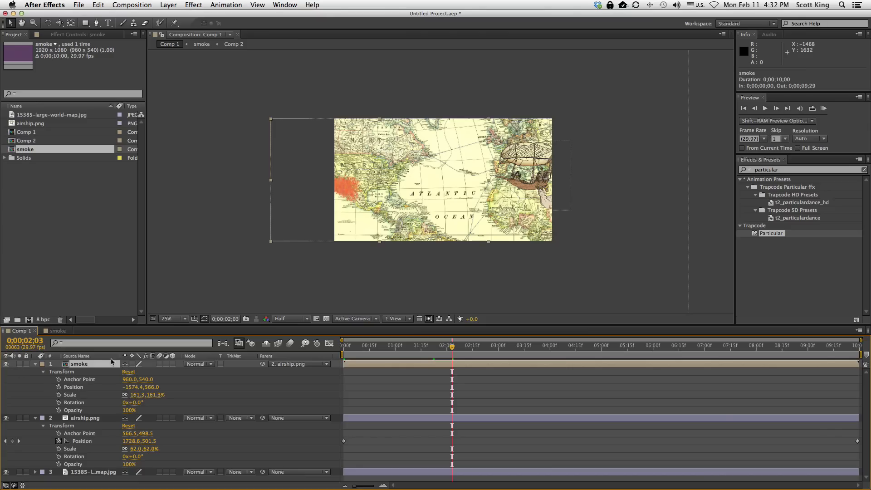
mouse_move(339, 183)
left_mouse_down()
mouse_move(565, 196)
mouse_move(571, 204)
left_mouse_up()
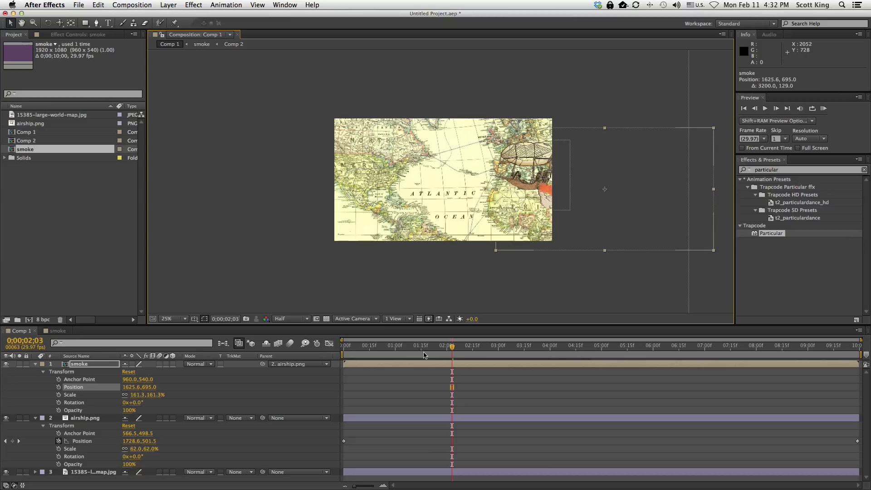
Step: Scrub back and forth through the flight to check the smoke trails the airship
left_click_drag(423, 346, 634, 346)
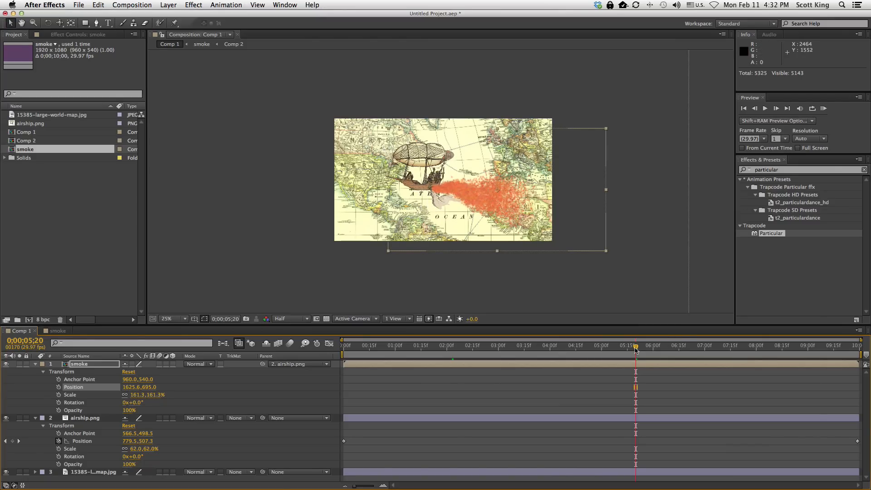
left_click_drag(636, 345, 373, 346)
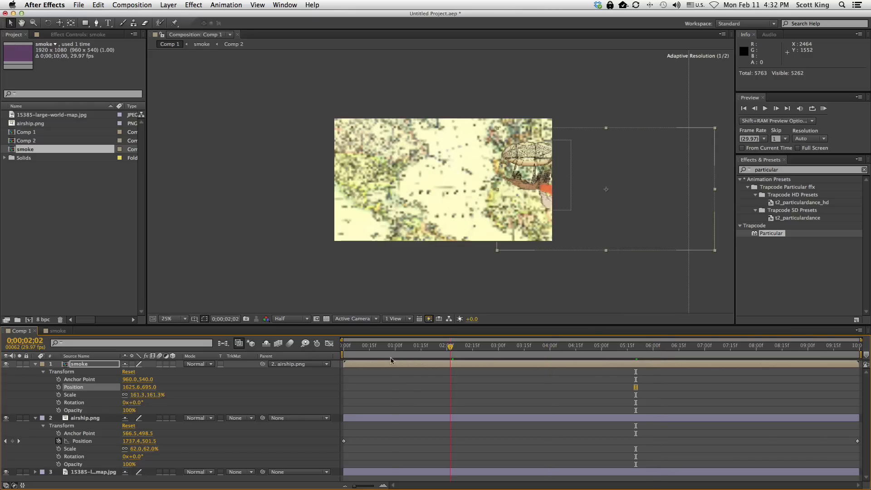
left_click_drag(372, 347, 420, 346)
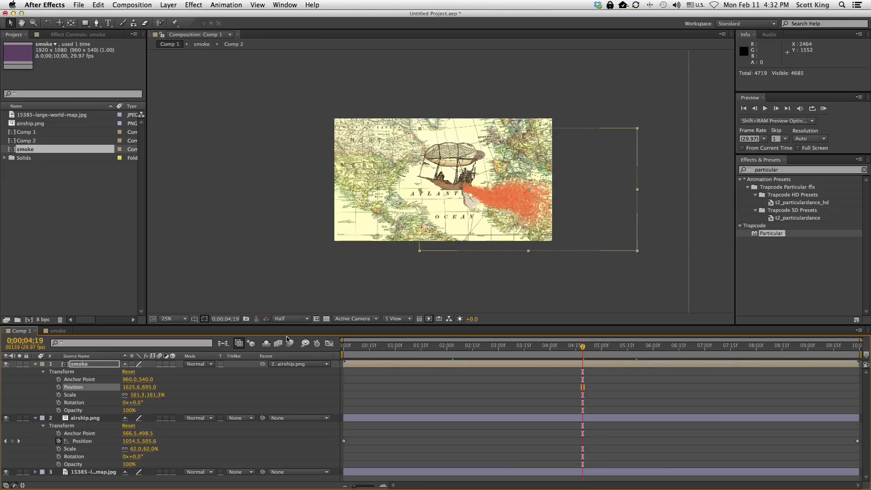
Step: Set the viewer resolution to Third and play the animation from the start
left_click(306, 318)
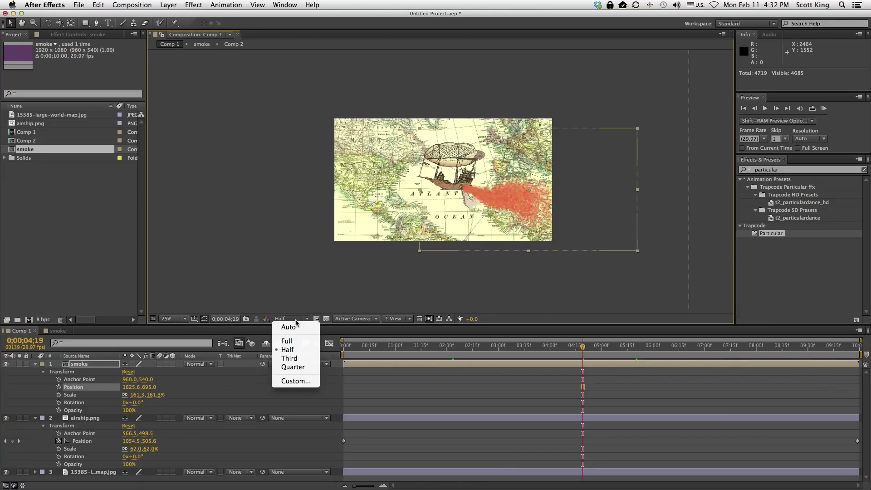
left_click(298, 359)
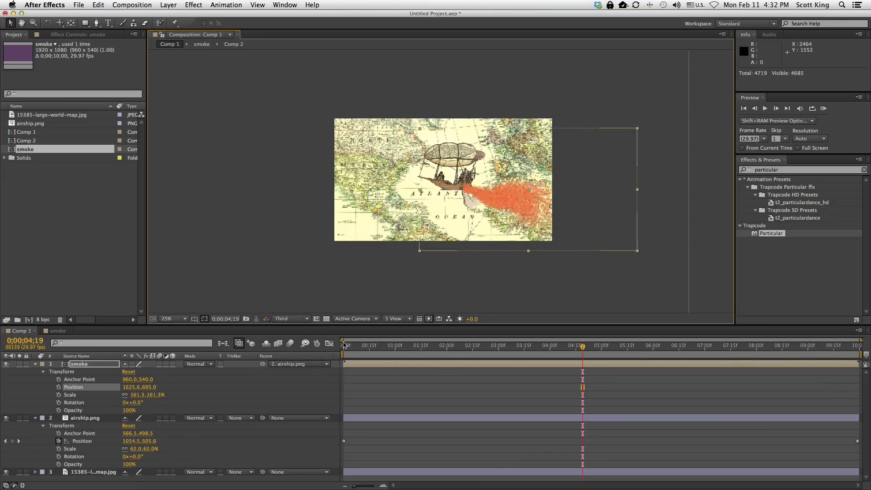
left_click_drag(344, 340, 343, 340)
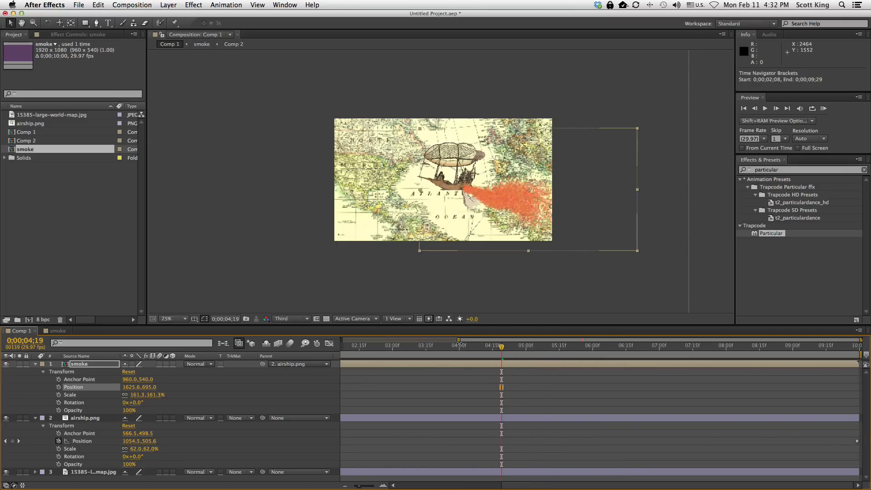
key("Home")
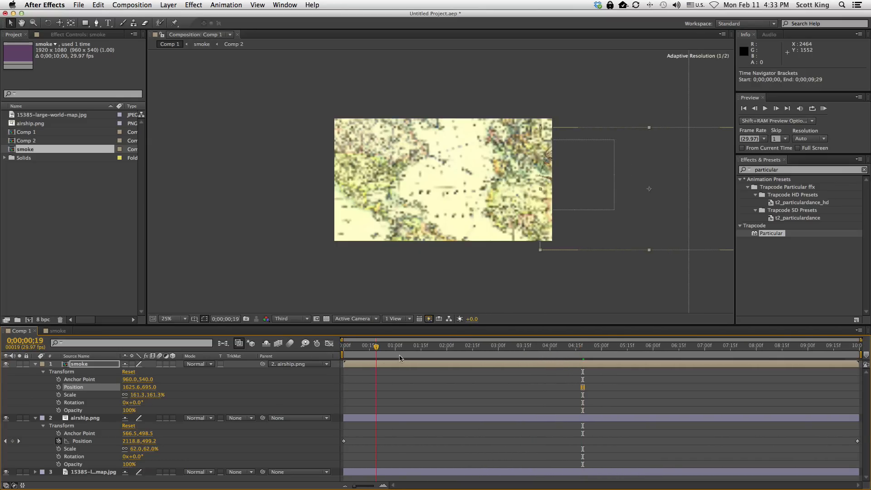
key("space")
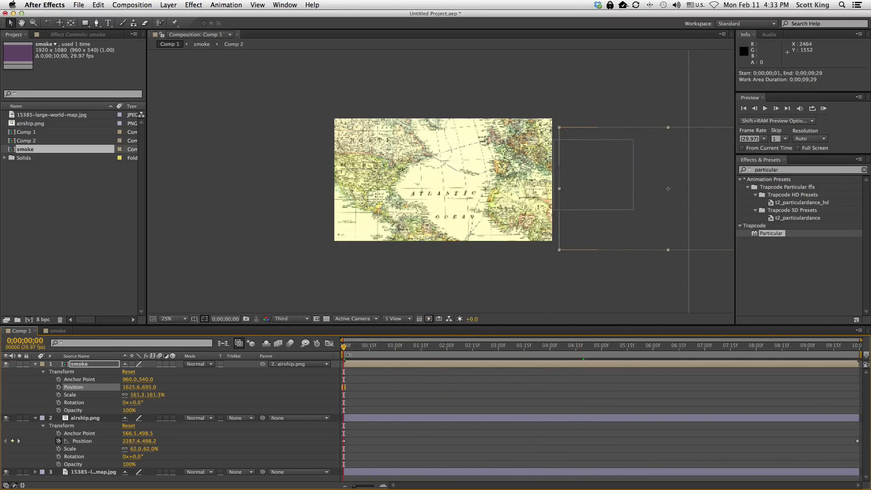
Step: Narrow the work area to roughly 2;29–5;16 and RAM Preview the flight
left_click_drag(348, 354, 497, 355)
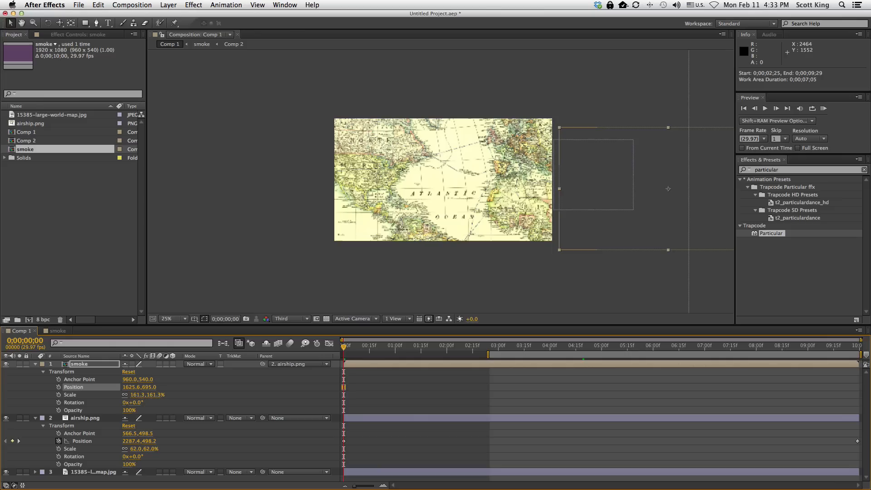
left_click_drag(840, 354, 633, 354)
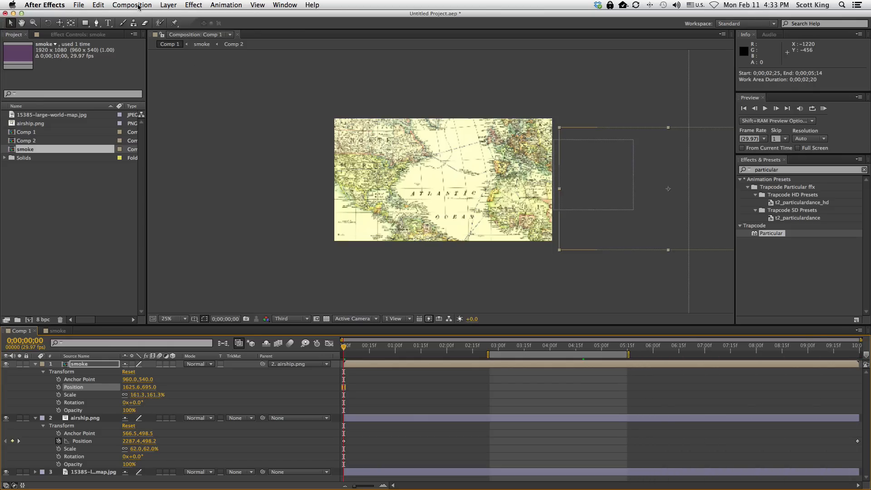
left_click(766, 108)
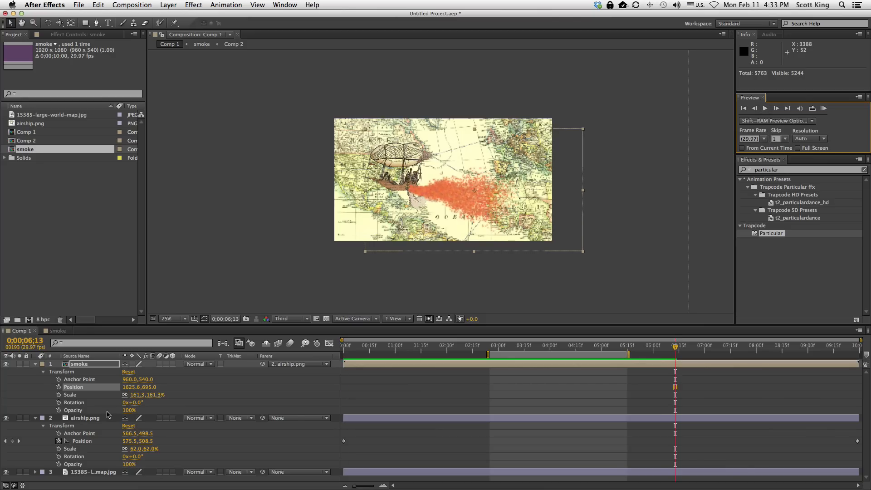
left_click_drag(351, 347, 336, 354)
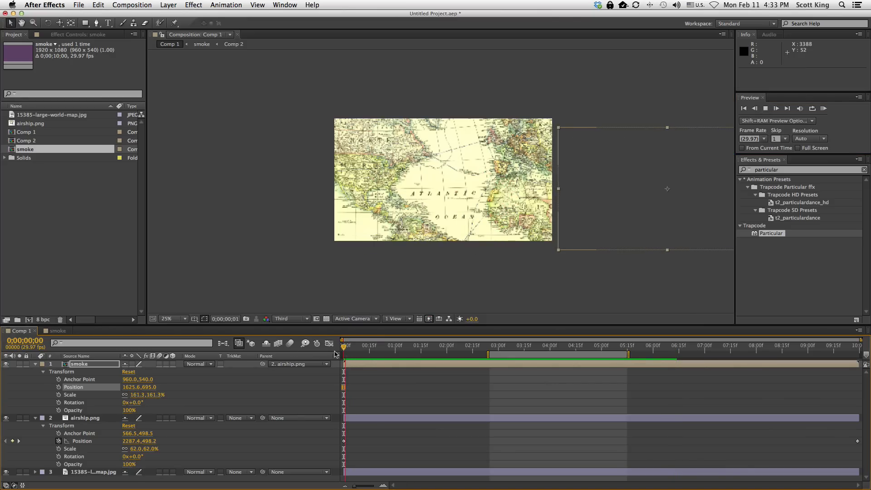